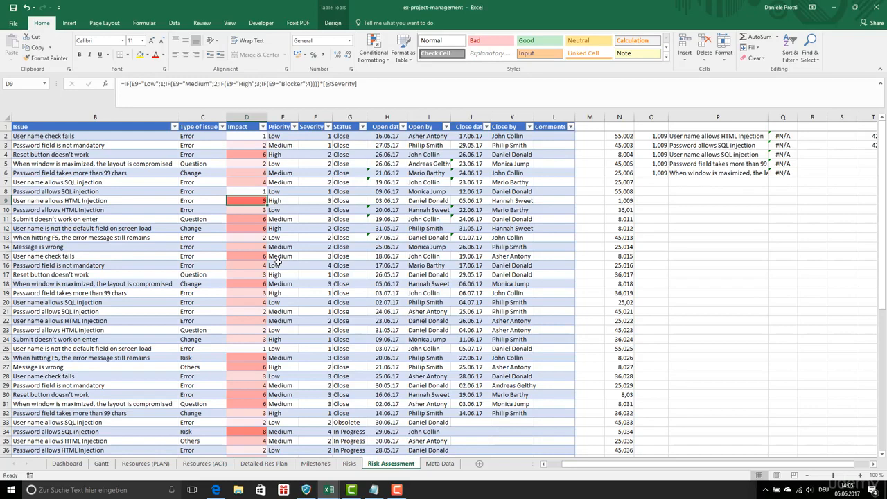
Examine the Impact column of the risk table for the most severe issues and their descriptions
{"action": "scroll", "coordinate": [277, 259], "scroll_direction": "down", "scroll_amount": 5}
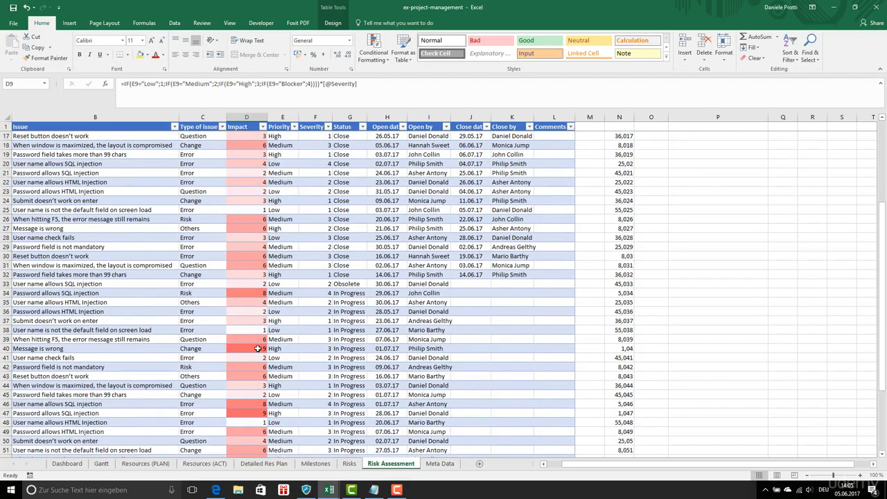
{"action": "left_click", "coordinate": [257, 349]}
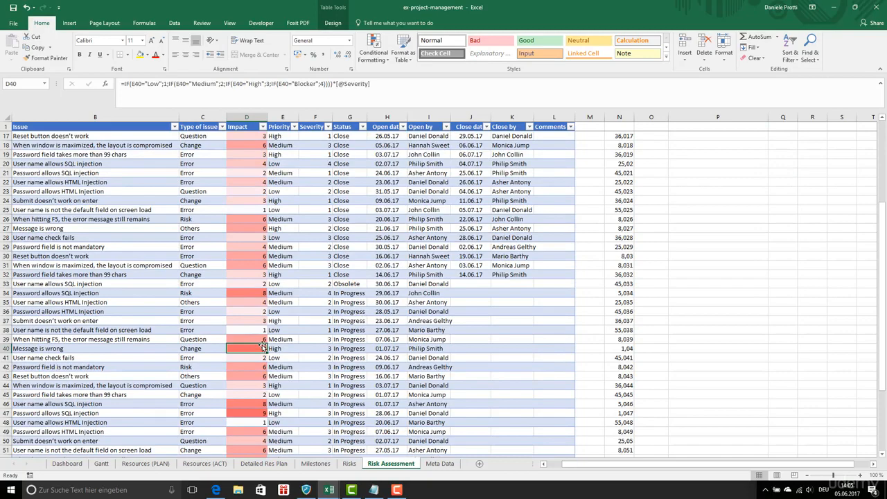
{"action": "scroll", "coordinate": [263, 348], "scroll_direction": "up", "scroll_amount": 2}
{"action": "scroll", "coordinate": [263, 348], "scroll_direction": "down", "scroll_amount": 2}
{"action": "left_click", "coordinate": [258, 413]}
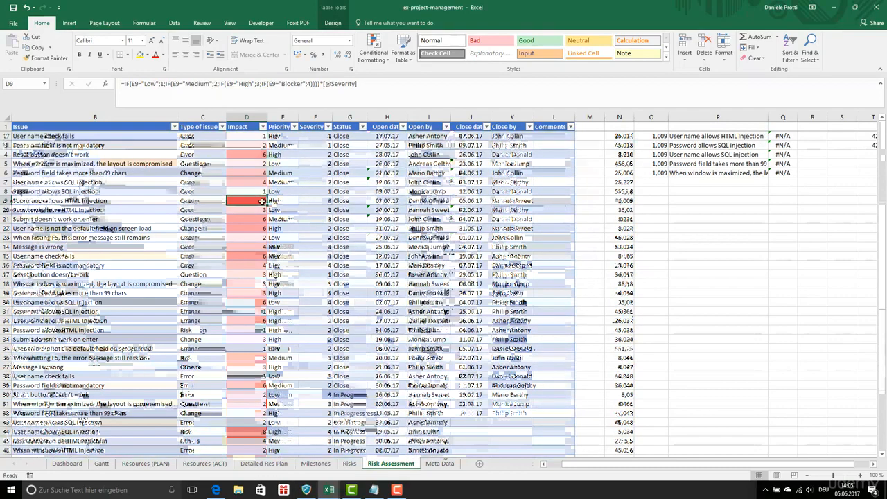
{"action": "left_click", "coordinate": [173, 202]}
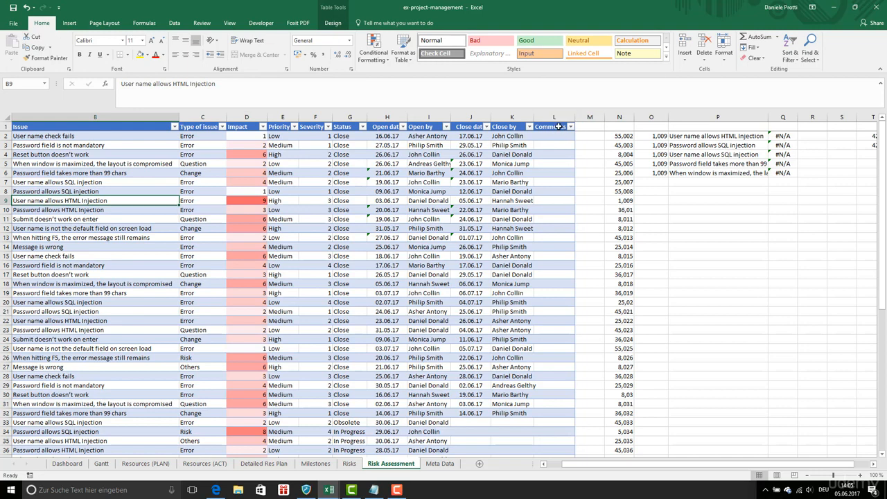
{"action": "right_click", "coordinate": [558, 127]}
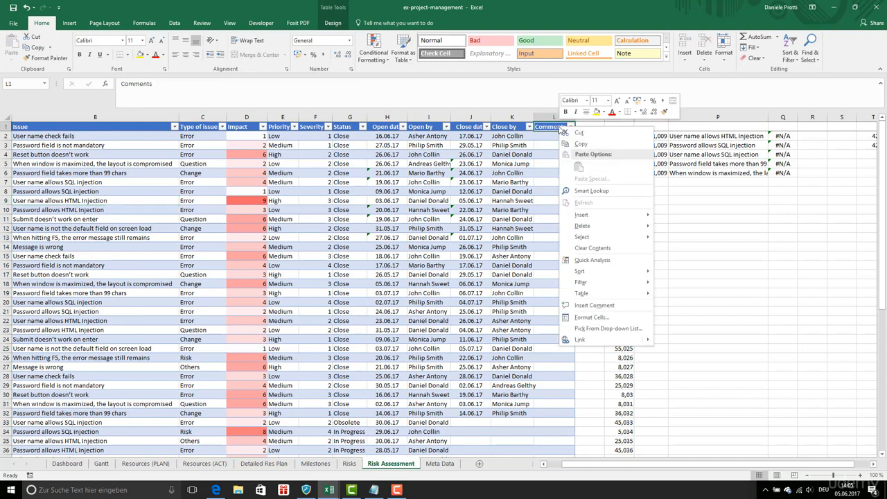
{"action": "mouse_move", "coordinate": [601, 219]}
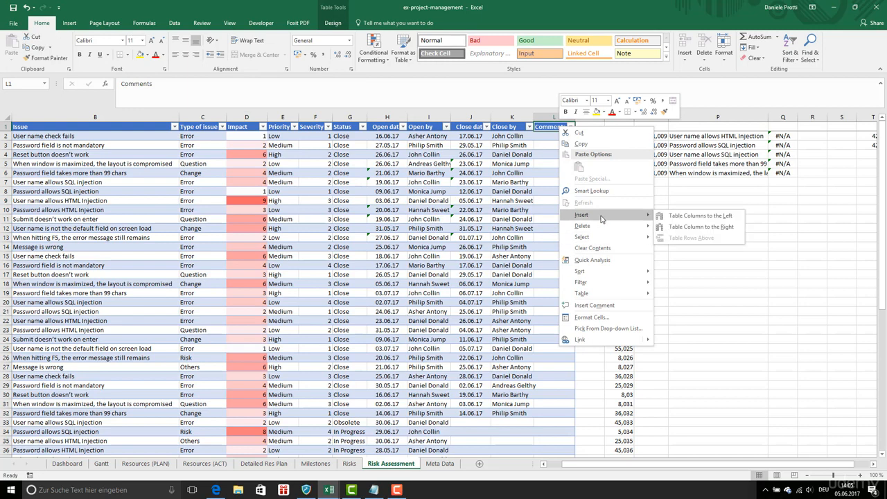
{"action": "left_click", "coordinate": [676, 217]}
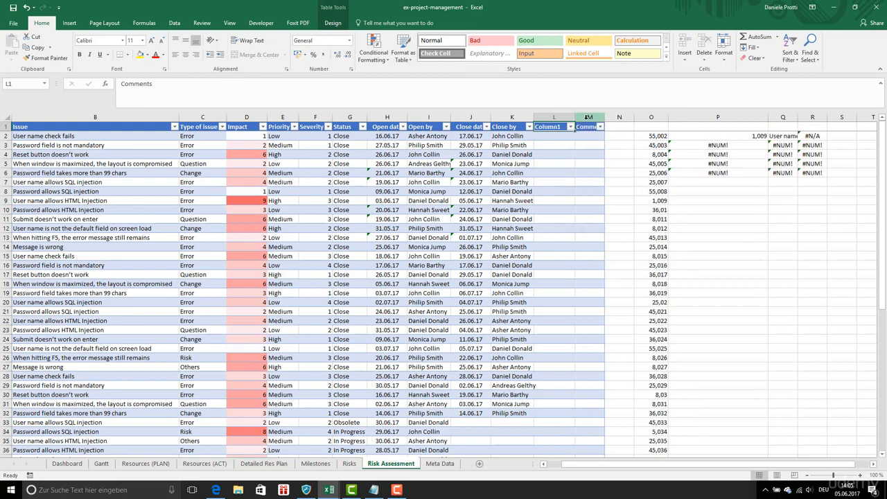
{"action": "right_click", "coordinate": [560, 119]}
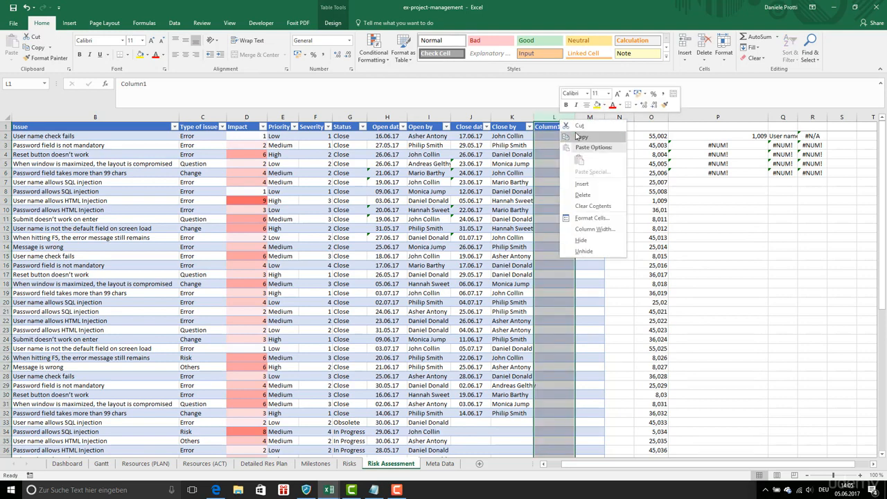
{"action": "left_click", "coordinate": [583, 195]}
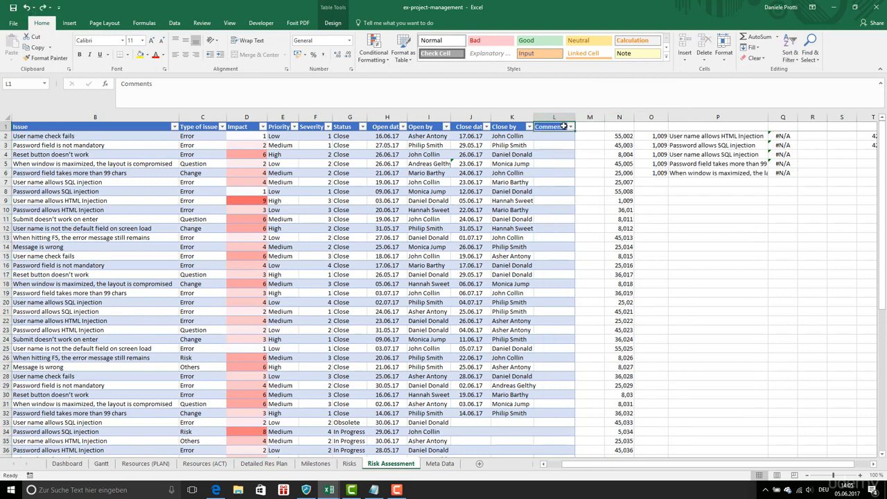
{"action": "right_click", "coordinate": [553, 127]}
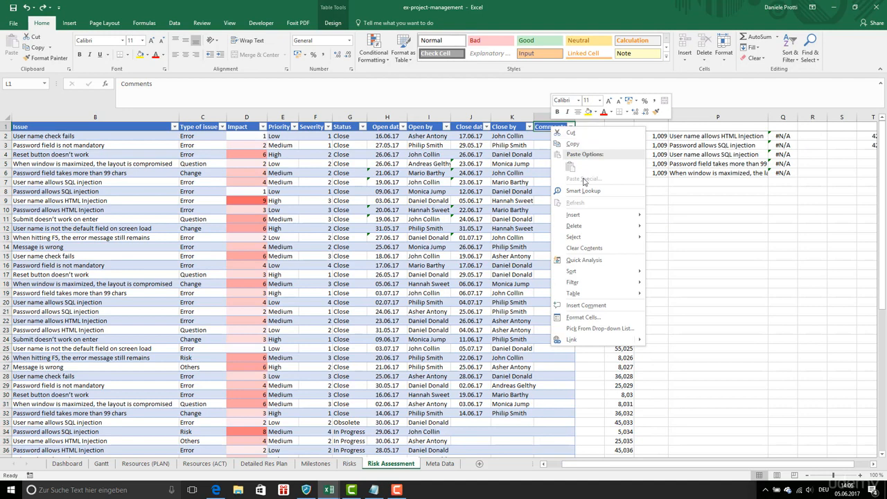
{"action": "mouse_move", "coordinate": [602, 221]}
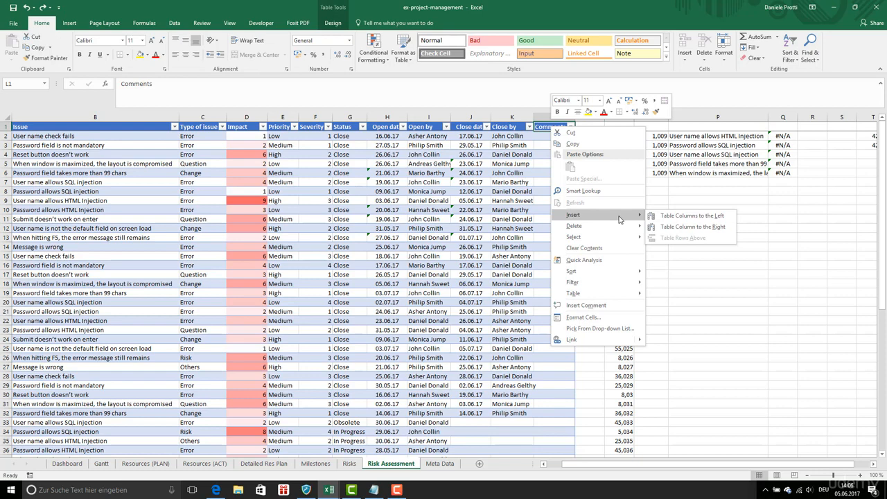
{"action": "type", "text": "=RANK([@Impact];[Impact])+ROW()/100"}
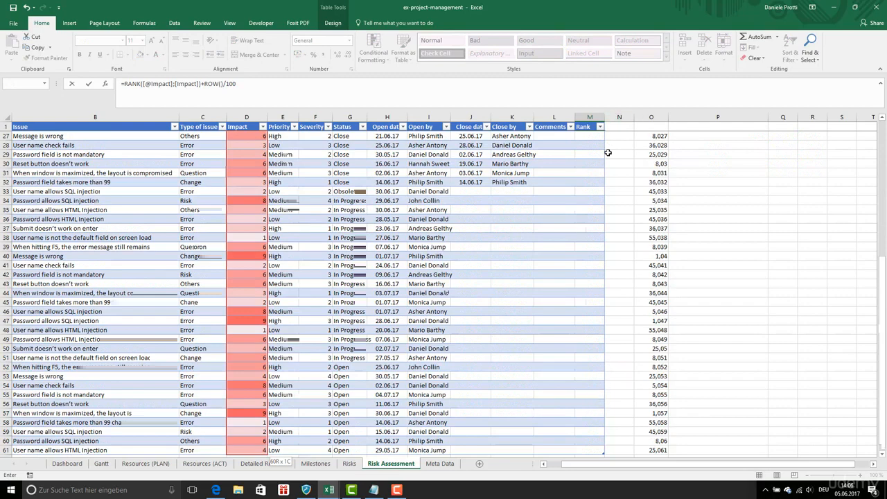
{"action": "key", "text": "Return"}
Insert three empty worksheet columns at column O, before the old helper calculations
{"action": "right_click", "coordinate": [651, 116]}
{"action": "left_click", "coordinate": [669, 186]}
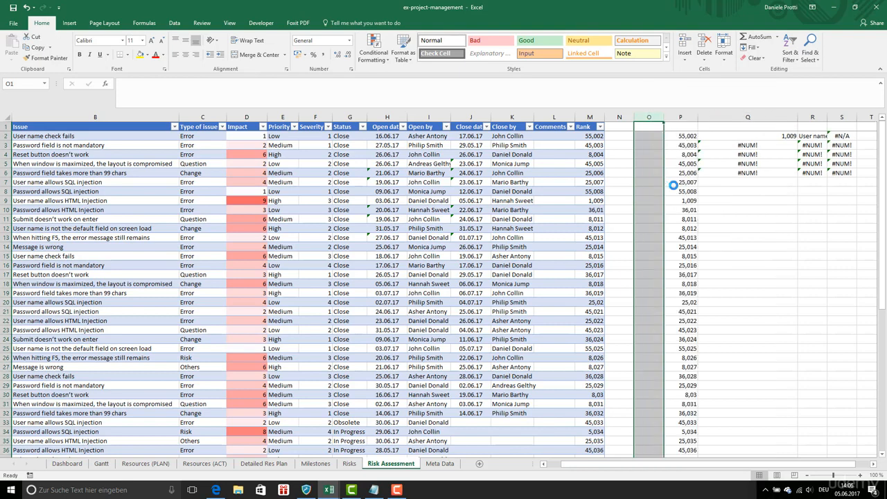
{"action": "right_click", "coordinate": [644, 122]}
{"action": "left_click", "coordinate": [671, 183]}
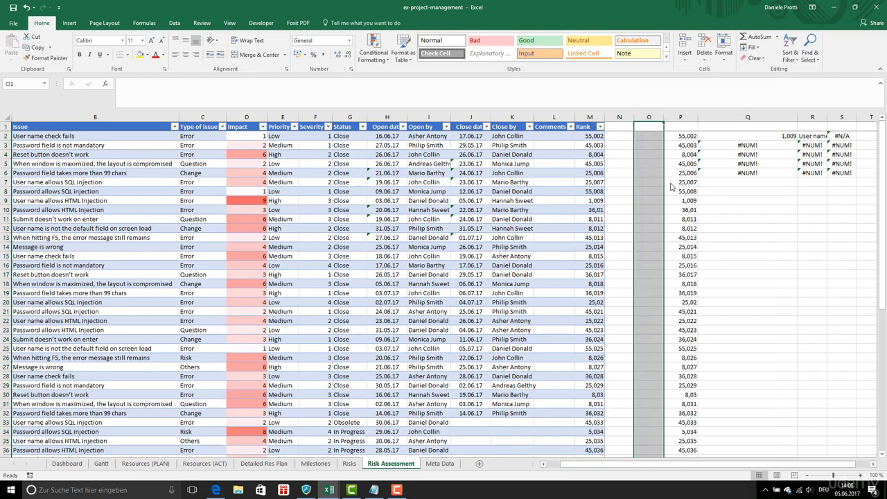
{"action": "right_click", "coordinate": [644, 118]}
{"action": "left_click", "coordinate": [665, 181]}
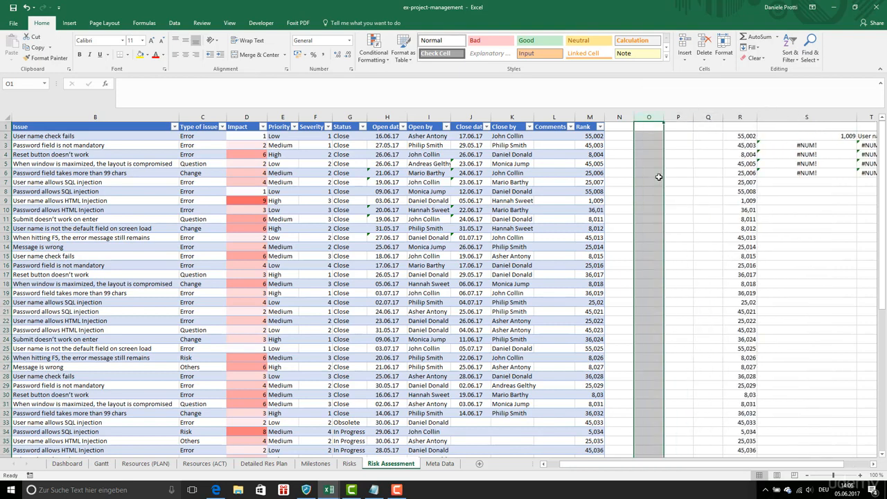
{"action": "left_click", "coordinate": [650, 143]}
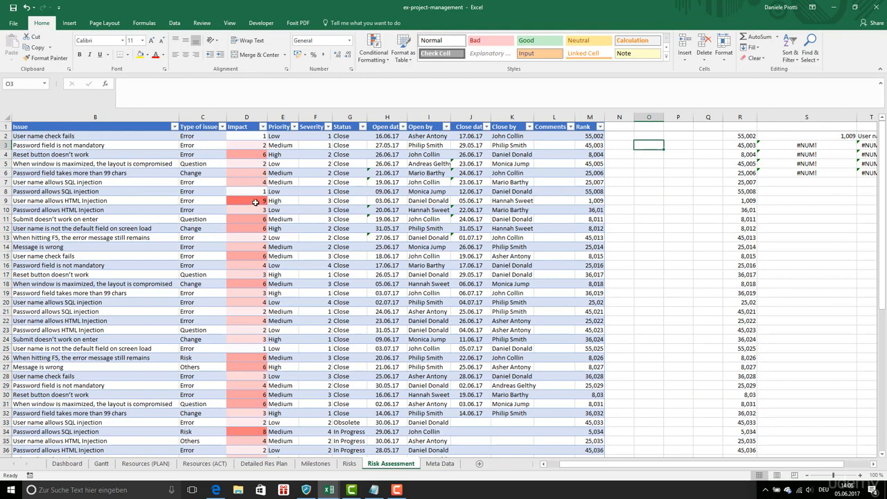
Compare the impact of the issue in row 9 with its rank and check another rank further down
{"action": "left_click", "coordinate": [258, 203]}
{"action": "left_click", "coordinate": [586, 202]}
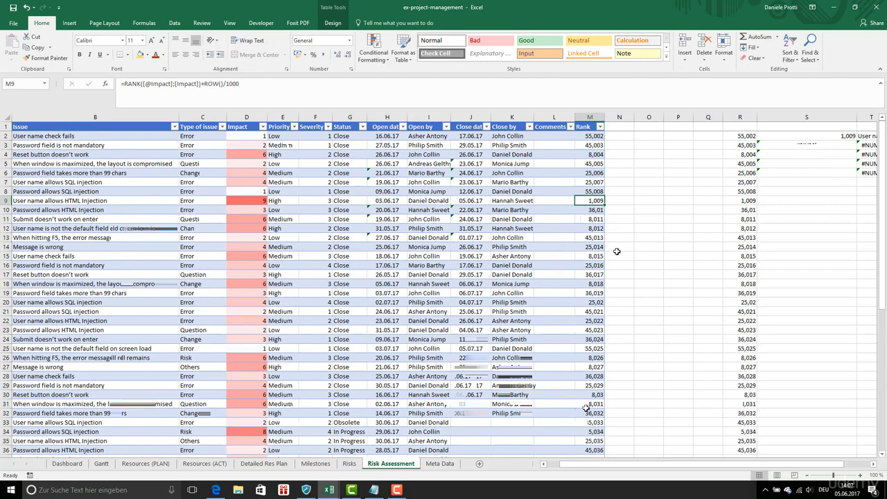
{"action": "left_click", "coordinate": [587, 407]}
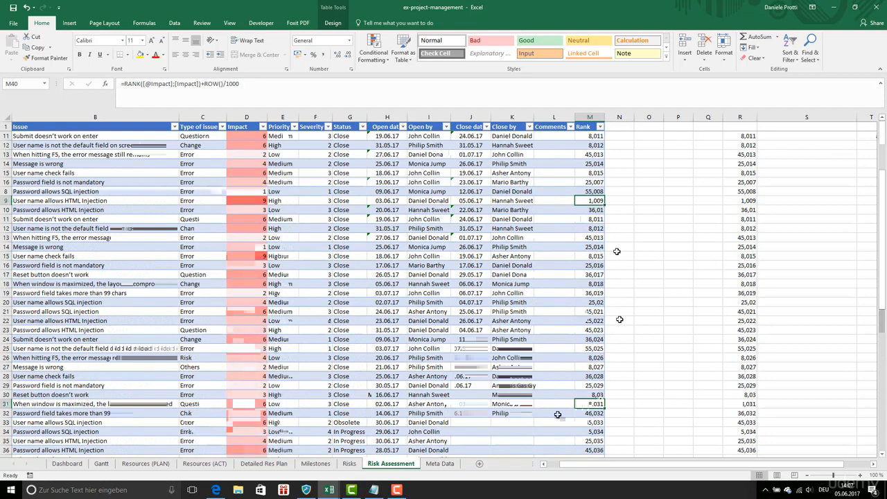
Enter =SMALL(tblRisks[Rank];1) in cell O2 to return the smallest rank
{"action": "left_click", "coordinate": [651, 137]}
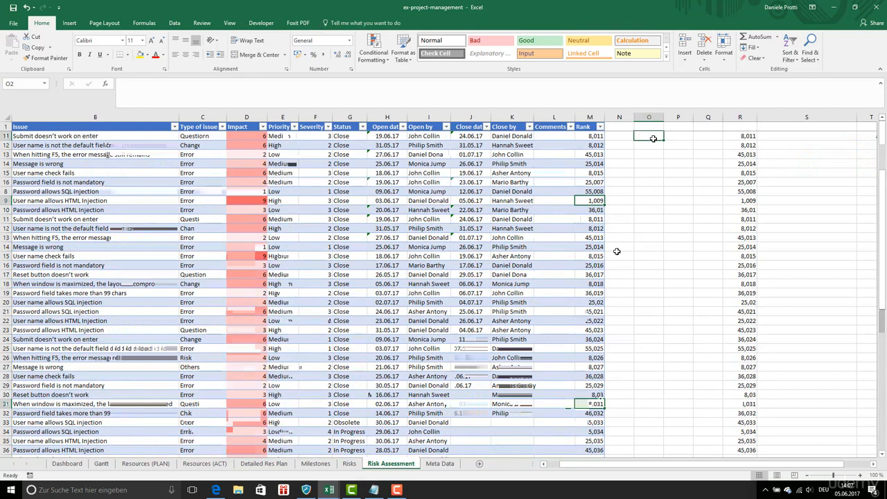
{"action": "type", "text": "=SM"}
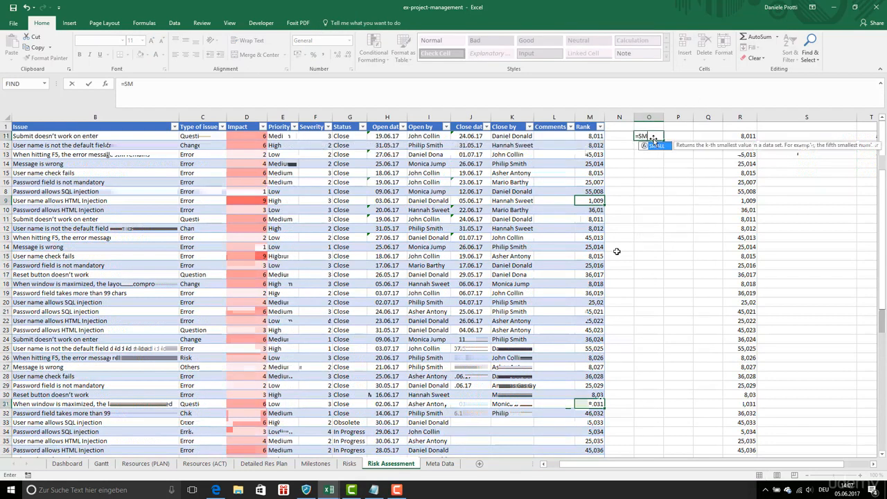
{"action": "type", "text": "ALL("}
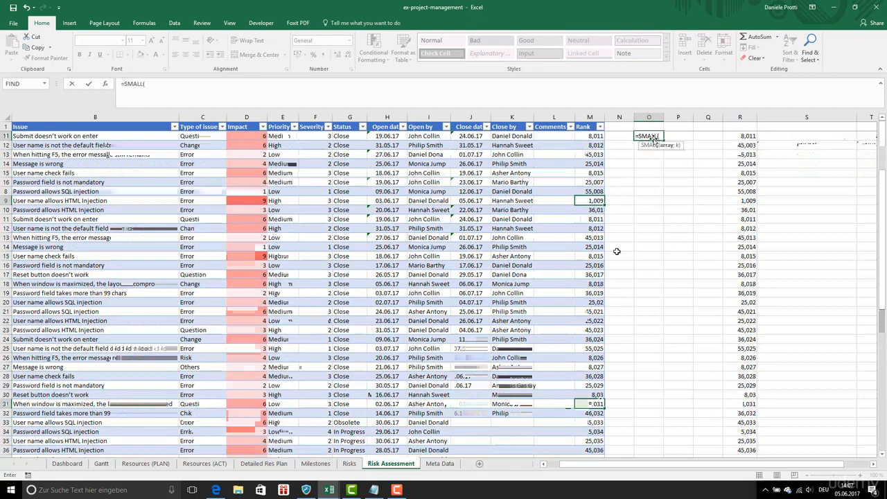
{"action": "left_click", "coordinate": [246, 136]}
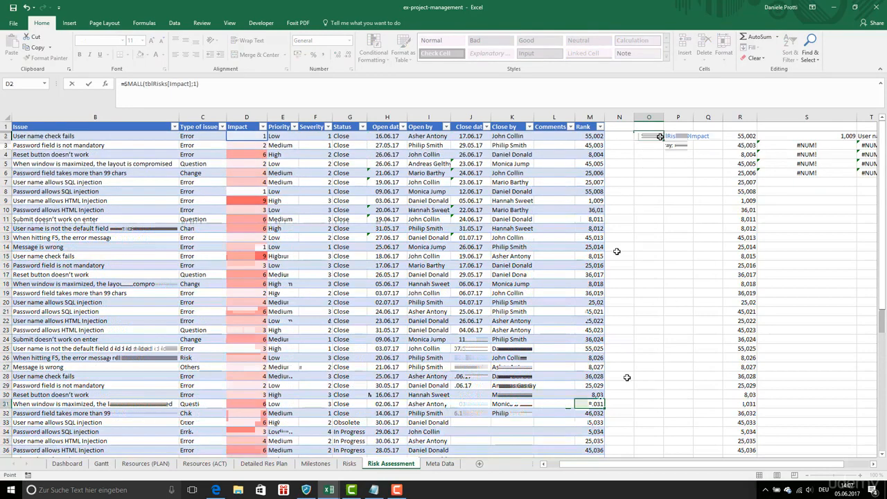
{"action": "double_click", "coordinate": [178, 83]}
{"action": "left_click_drag", "start_coordinate": [170, 84], "coordinate": [190, 85]}
{"action": "key", "text": "Delete"}
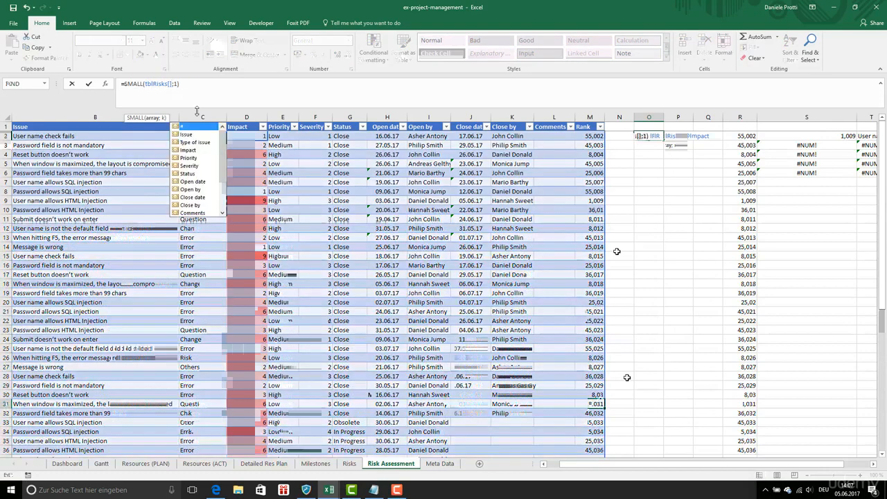
{"action": "type", "text": "Rank"}
{"action": "key", "text": "Return"}
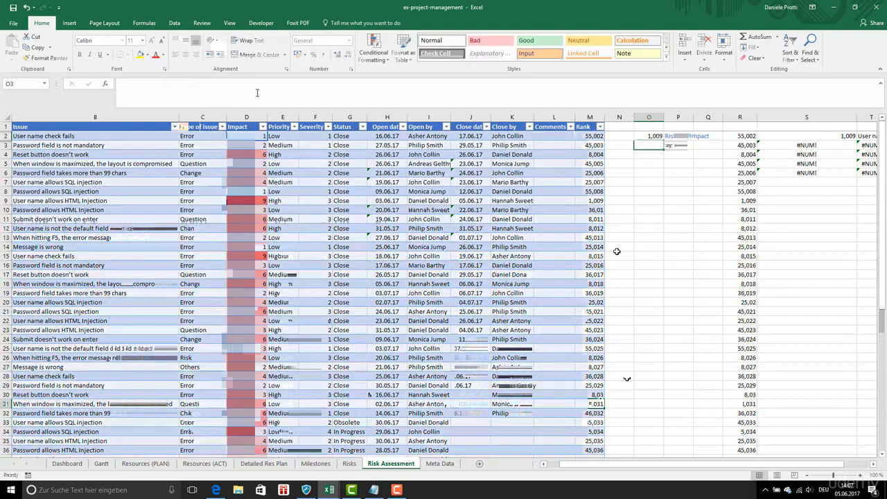
Copy the formula text from O2 into O3 and O4, adapting it to return the second and third smallest ranks
{"action": "left_click", "coordinate": [655, 136]}
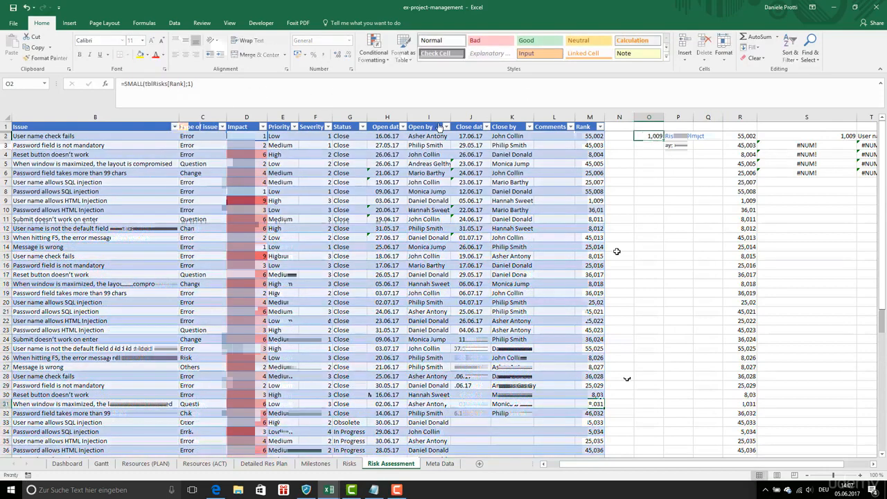
{"action": "left_click_drag", "start_coordinate": [197, 84], "coordinate": [87, 76]}
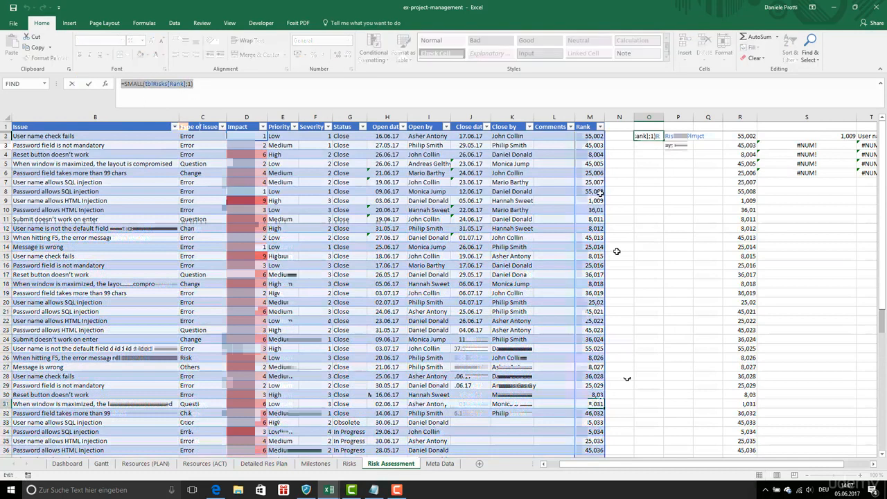
{"action": "key", "text": "ctrl+c"}
{"action": "key", "text": "Escape"}
{"action": "left_click", "coordinate": [646, 149]}
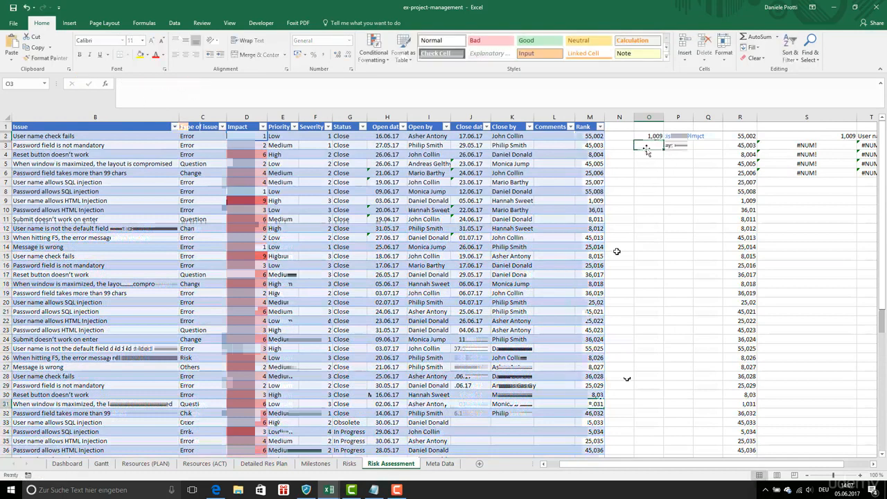
{"action": "double_click", "coordinate": [649, 146]}
{"action": "key", "text": "ctrl+v"}
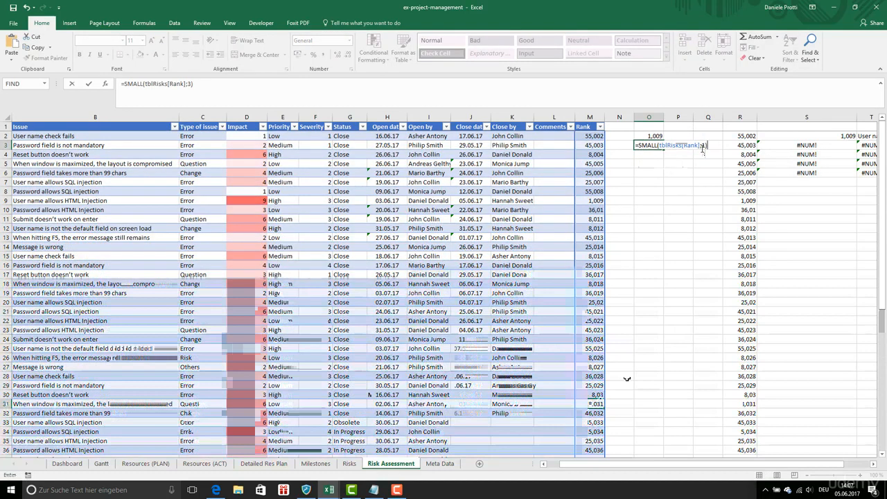
{"action": "key", "text": "Return"}
Paste the copied formula into O5 and change it to =SMALL(tblRisks[Rank];4)
{"action": "right_click", "coordinate": [659, 164]}
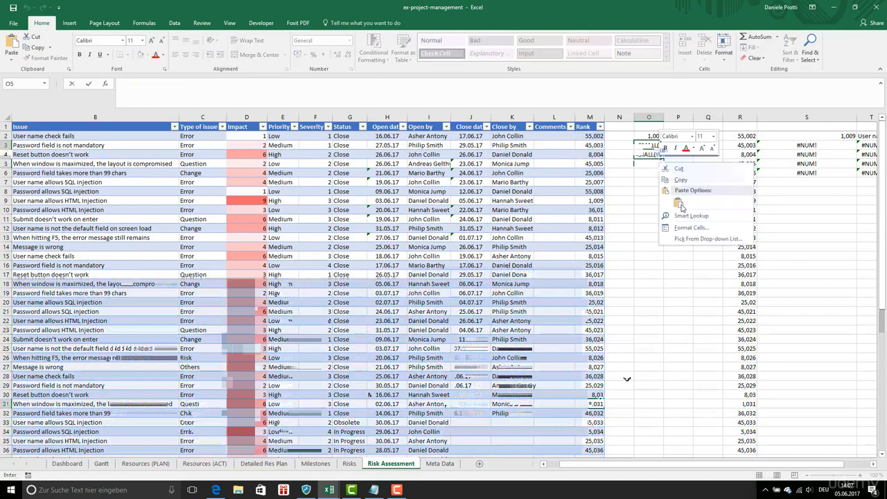
{"action": "left_click", "coordinate": [648, 162]}
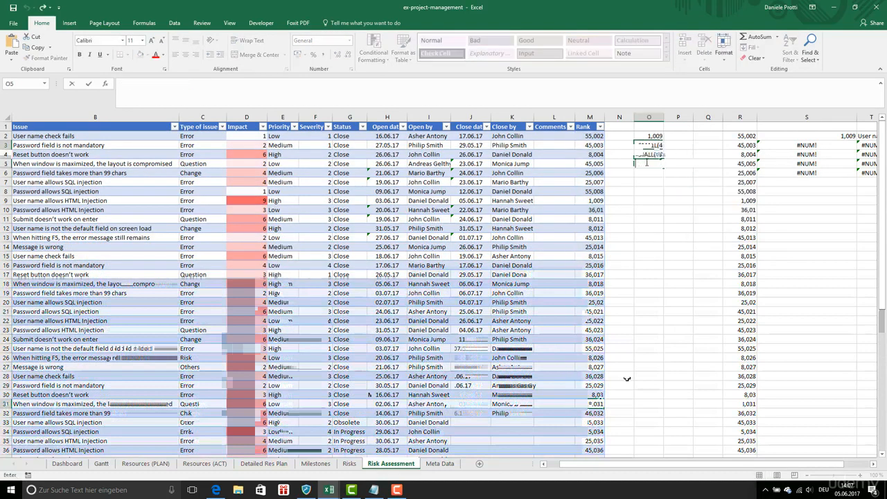
{"action": "key", "text": "ctrl+v"}
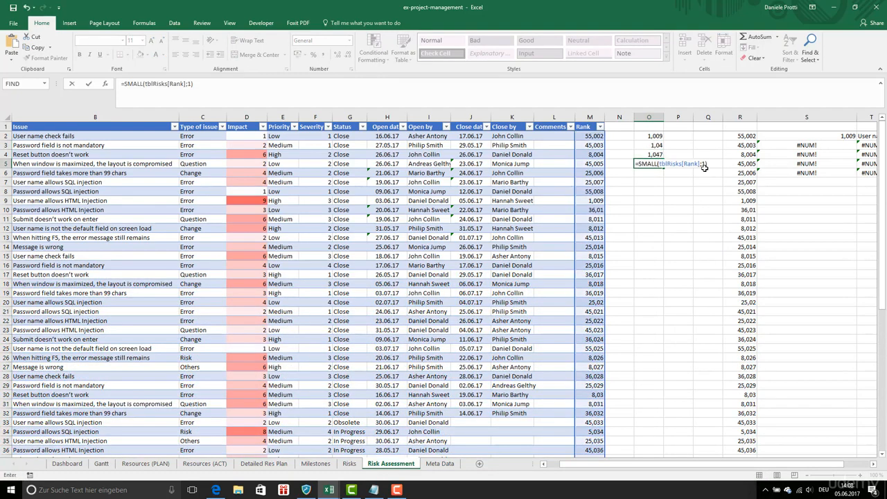
{"action": "left_click", "coordinate": [705, 164]}
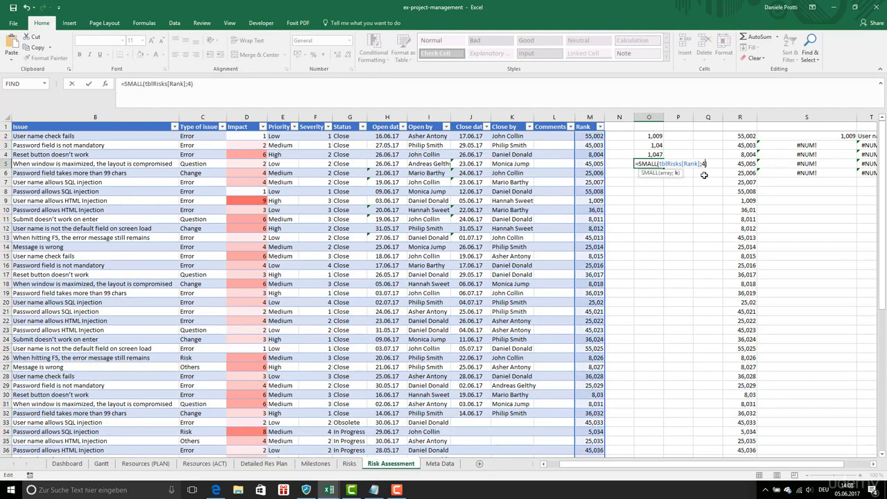
{"action": "key", "text": "Return"}
Paste the copied formula into O6, change it to =SMALL(tblRisks[Rank];5), and select the range O2:O6
{"action": "key", "text": "ctrl+v"}
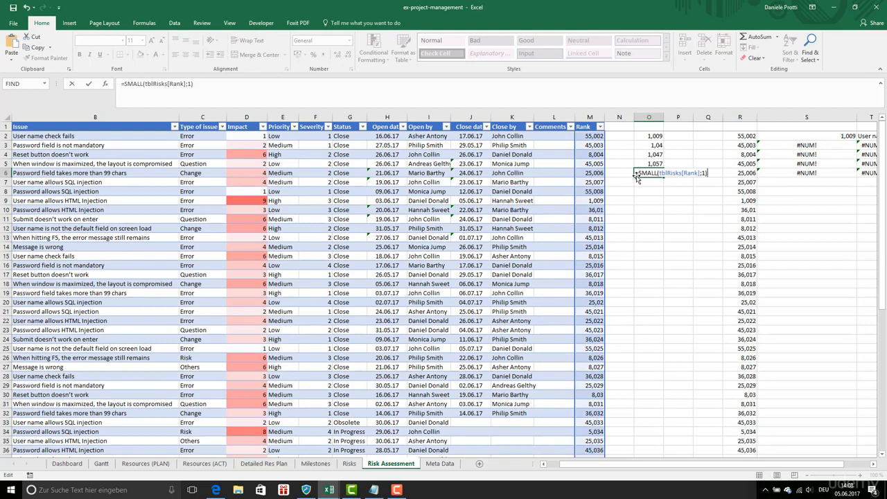
{"action": "key", "text": "BackSpace"}
{"action": "key", "text": "BackSpace"}
{"action": "type", "text": "5)"}
{"action": "key", "text": "Return"}
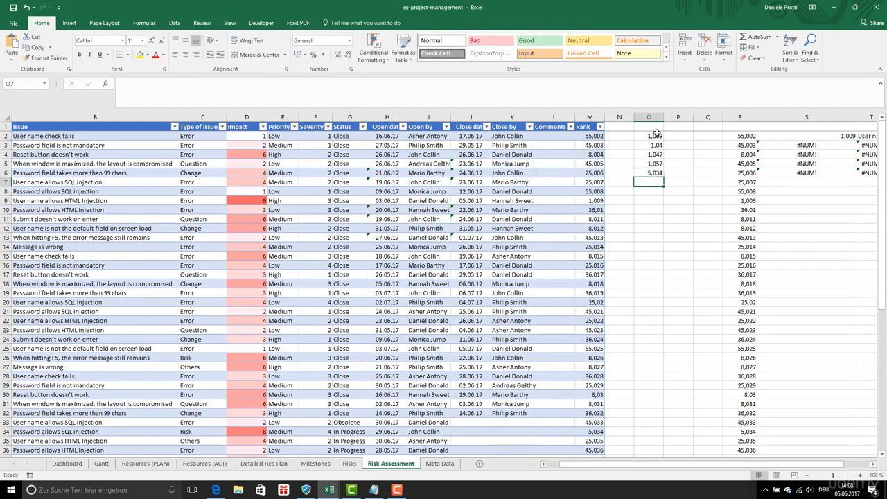
{"action": "left_click_drag", "start_coordinate": [653, 136], "coordinate": [655, 173]}
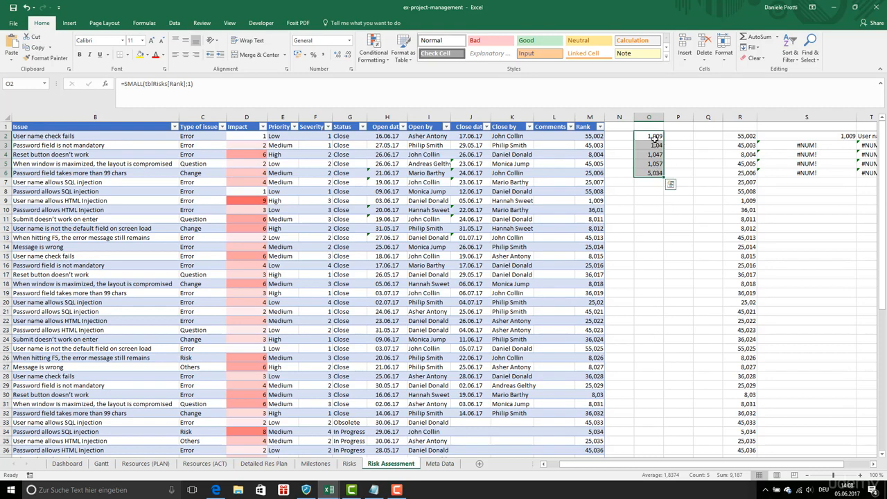
Enter =INDEX(tblRisks[Issue];MATCH(O2;tblRisks[Rank];0)) in cell P2 to return the issue belonging to the smallest rank
{"action": "left_click", "coordinate": [648, 144]}
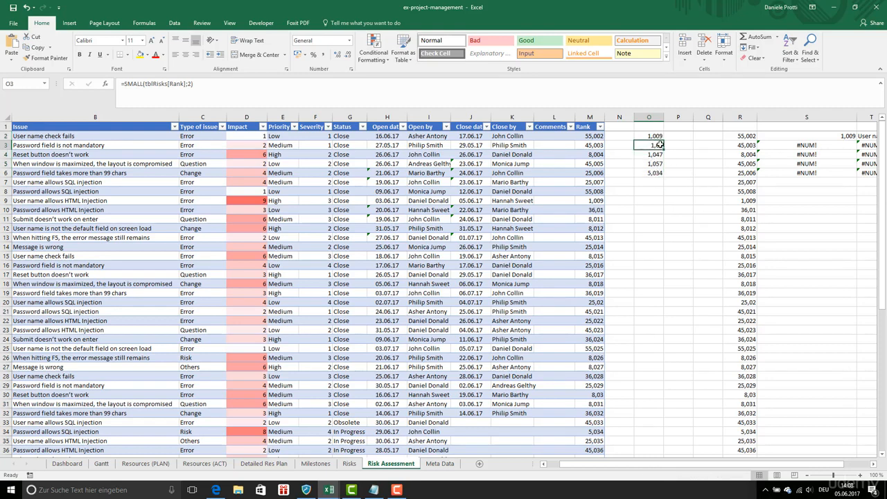
{"action": "left_click", "coordinate": [590, 201]}
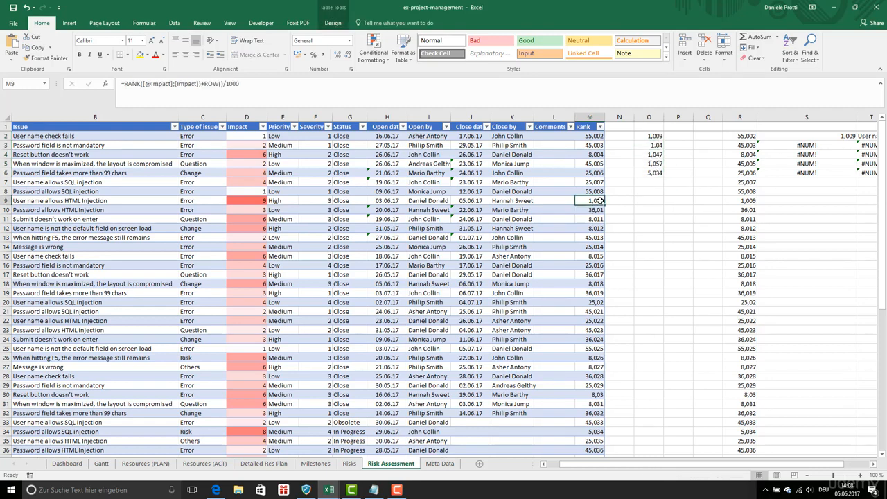
{"action": "left_click", "coordinate": [683, 136]}
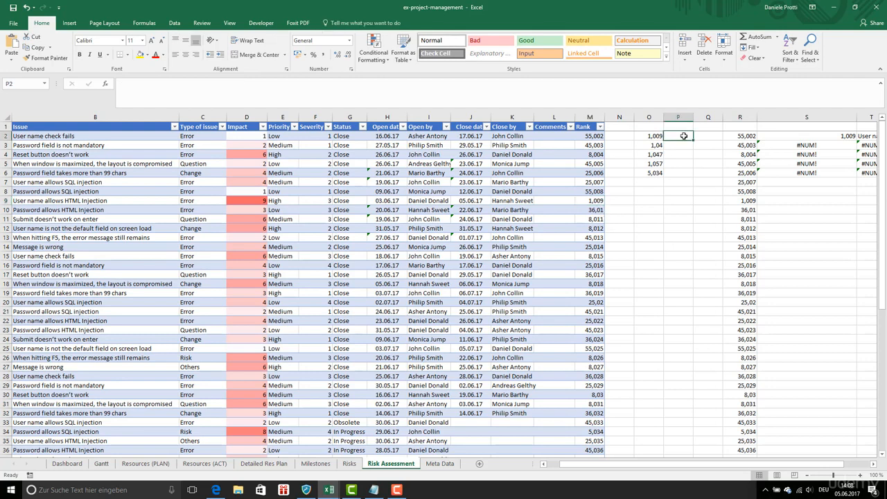
{"action": "type", "text": "=IN"}
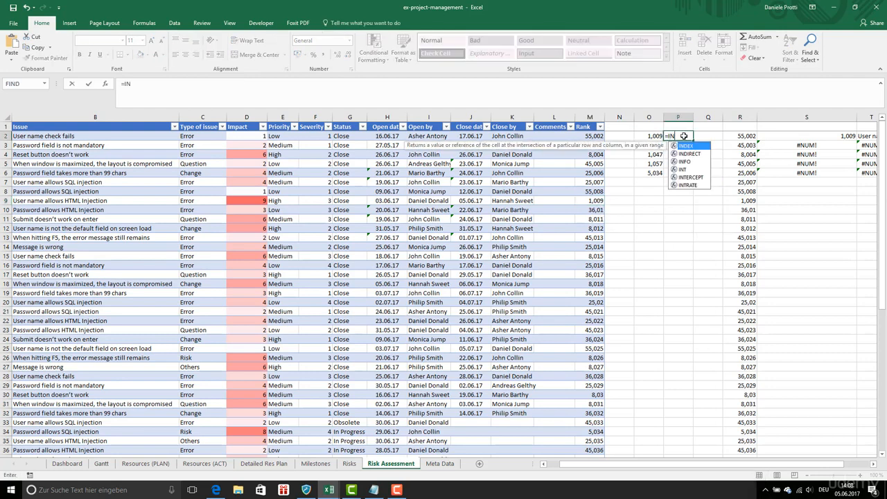
{"action": "type", "text": "DEX("}
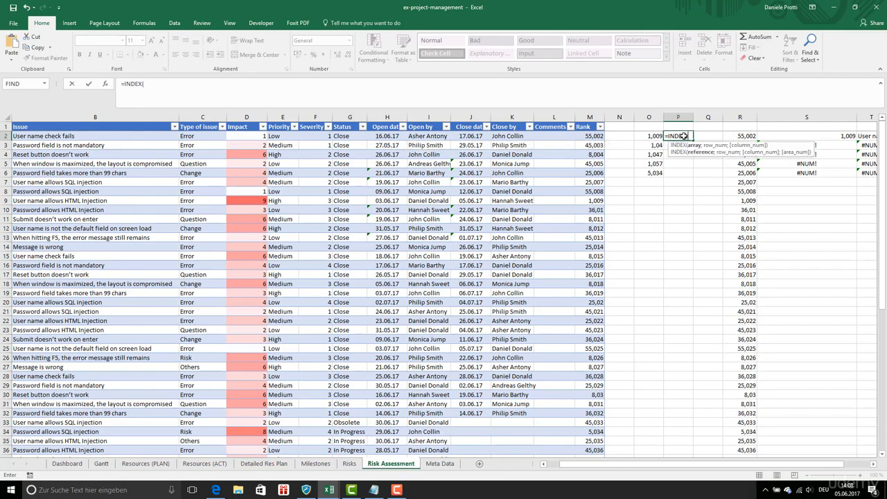
{"action": "left_click", "coordinate": [99, 136]}
{"action": "key", "text": "ctrl+shift+Down"}
{"action": "type", "text": ";"}
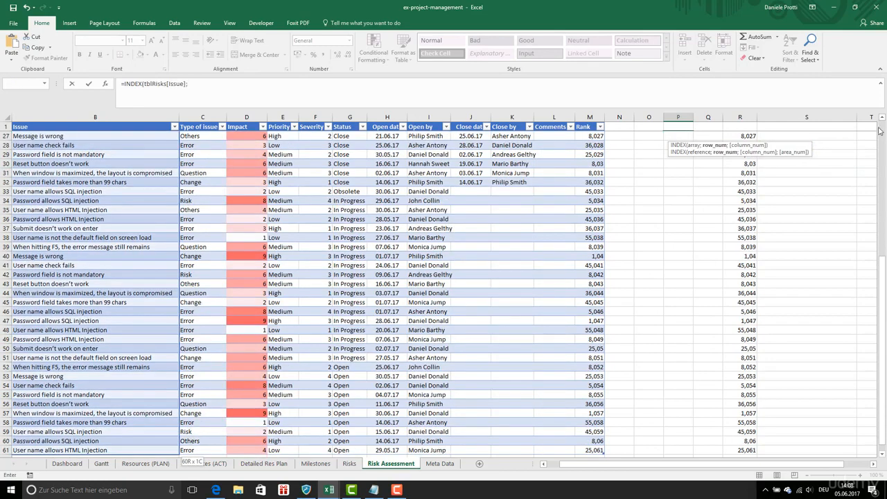
{"action": "left_click", "coordinate": [880, 130]}
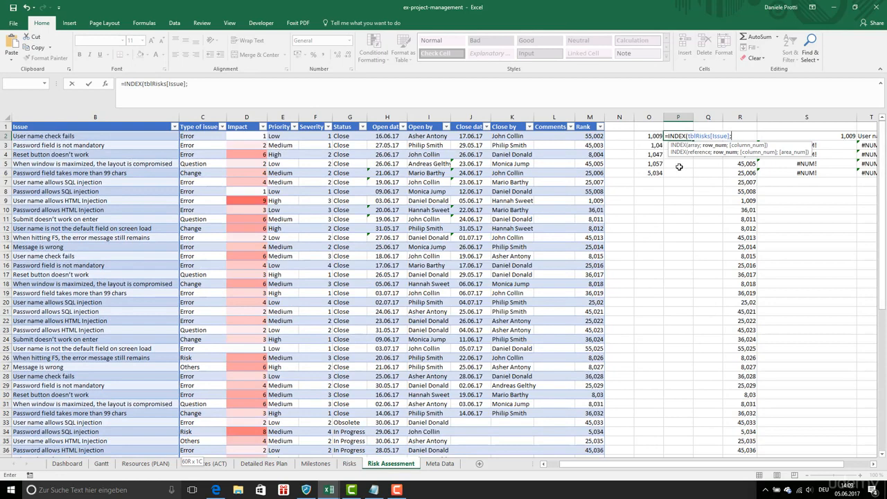
{"action": "type", "text": "MATCH"}
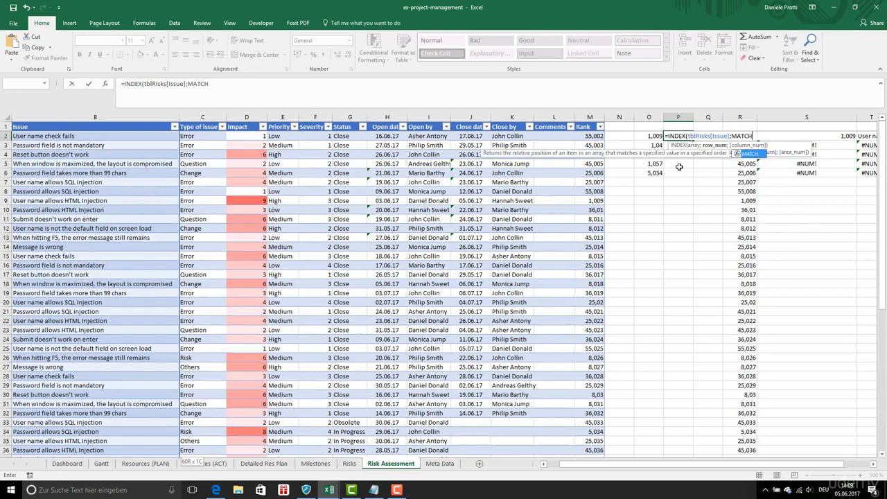
{"action": "type", "text": "(0"}
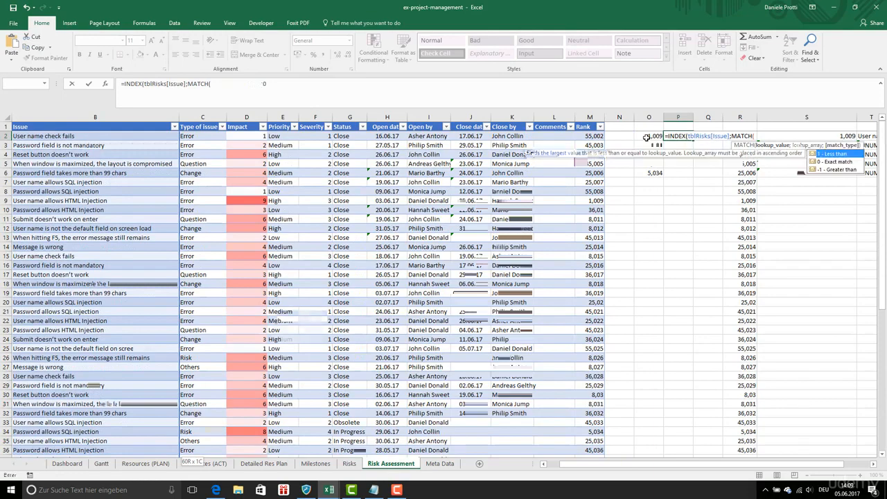
{"action": "type", "text": ")"}
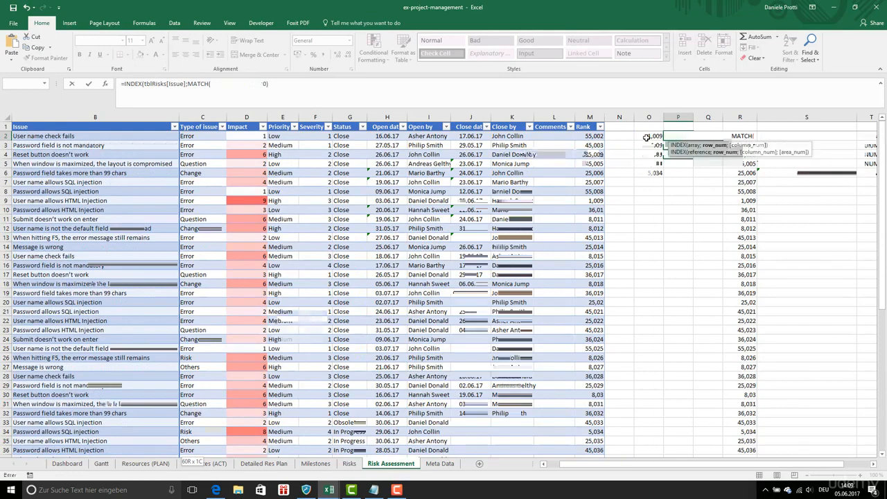
{"action": "key", "text": "Return"}
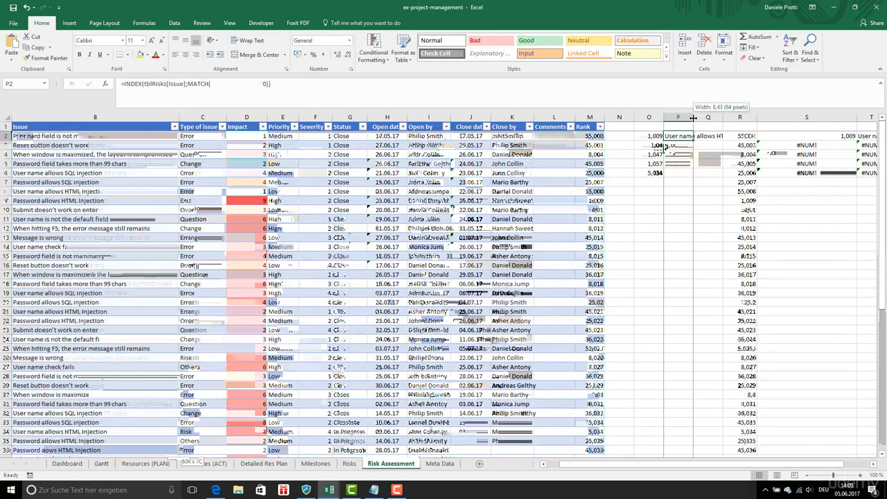
Widen column P to fit the issue texts and fill the formula from P2 down to P6
{"action": "left_click_drag", "start_coordinate": [693, 118], "coordinate": [764, 118]}
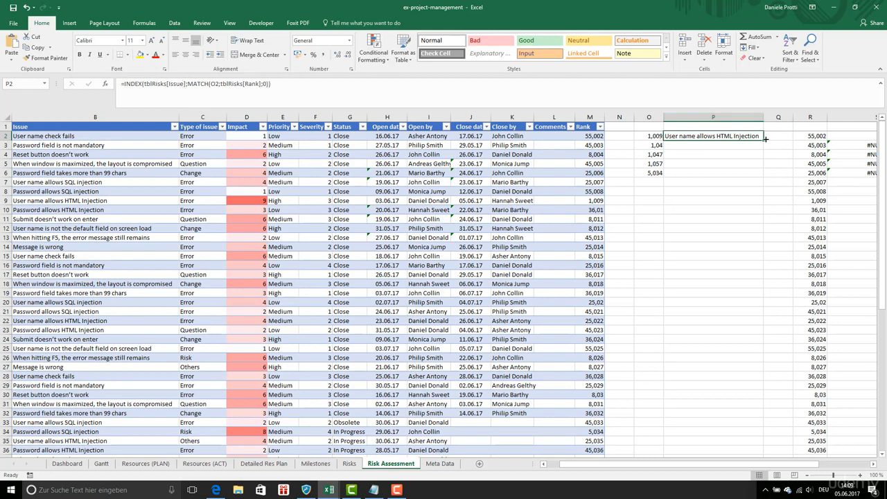
{"action": "left_click_drag", "start_coordinate": [763, 140], "coordinate": [757, 173]}
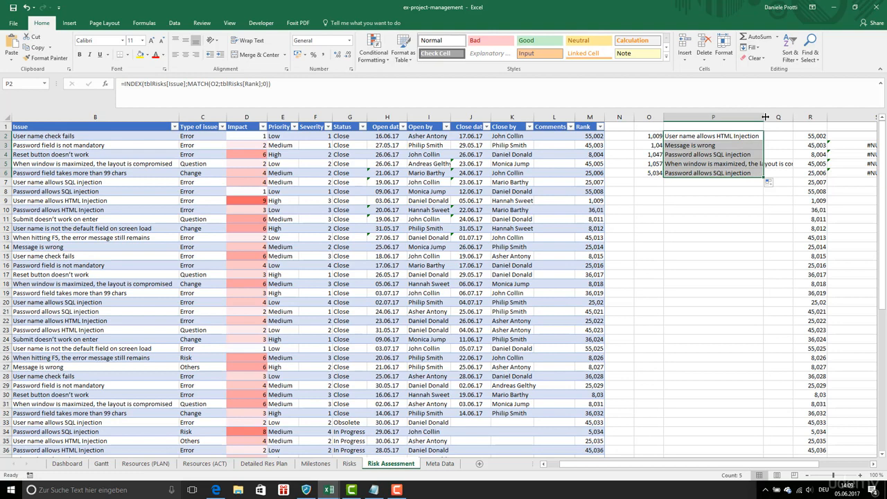
Check the first two extracted issues against their source rows in the table, cells B9 and B40
{"action": "left_click", "coordinate": [138, 201]}
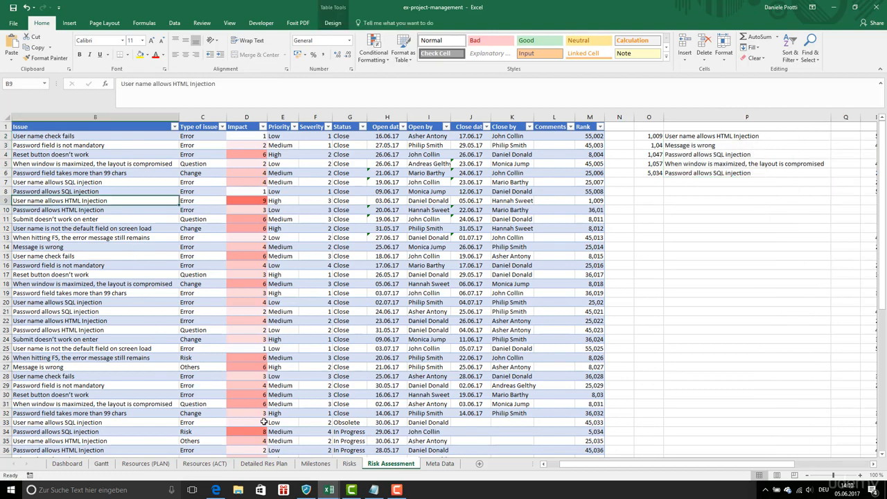
{"action": "scroll", "coordinate": [631, 405], "scroll_direction": "down", "scroll_amount": 2}
{"action": "left_click", "coordinate": [31, 432]}
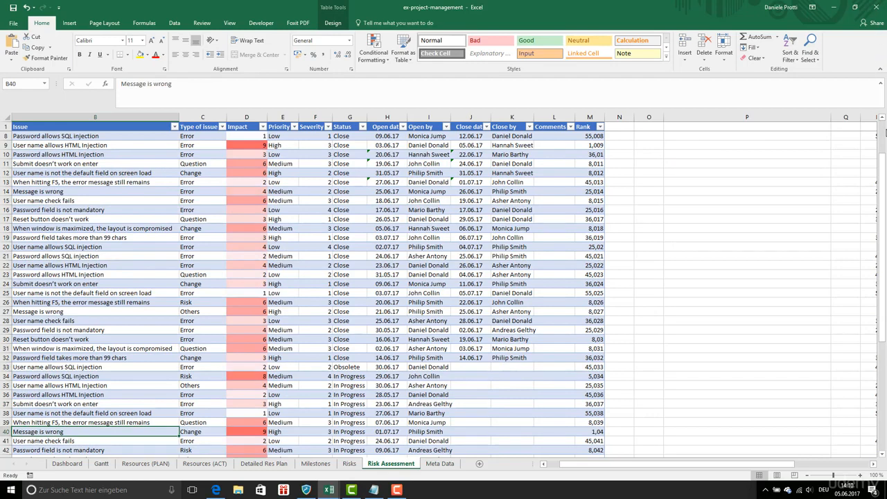
{"action": "scroll", "coordinate": [884, 130], "scroll_direction": "up", "scroll_amount": 2}
Copy the issue lookup formula into cell B16 of the Dashboard sheet as =INDEX(tblRisks[Issue];MATCH(O3;tblRisks[Rank];0))
{"action": "left_click", "coordinate": [707, 136]}
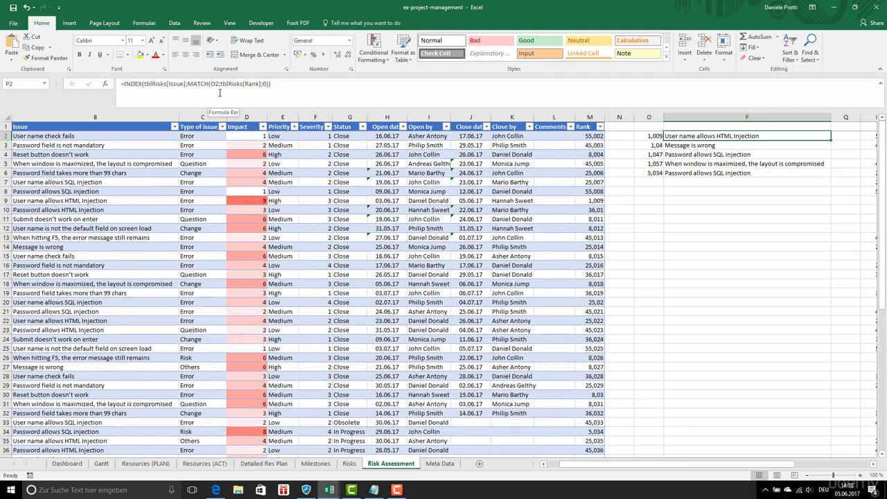
{"action": "left_click", "coordinate": [388, 191]}
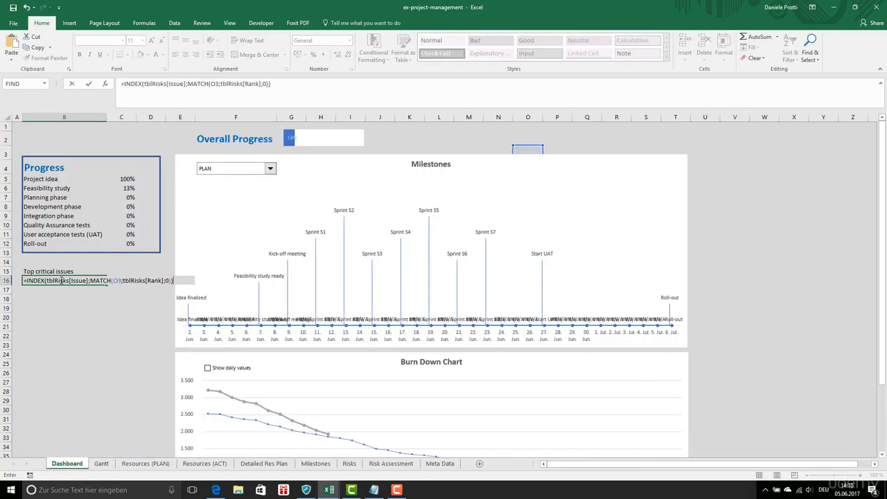
{"action": "key", "text": "Return"}
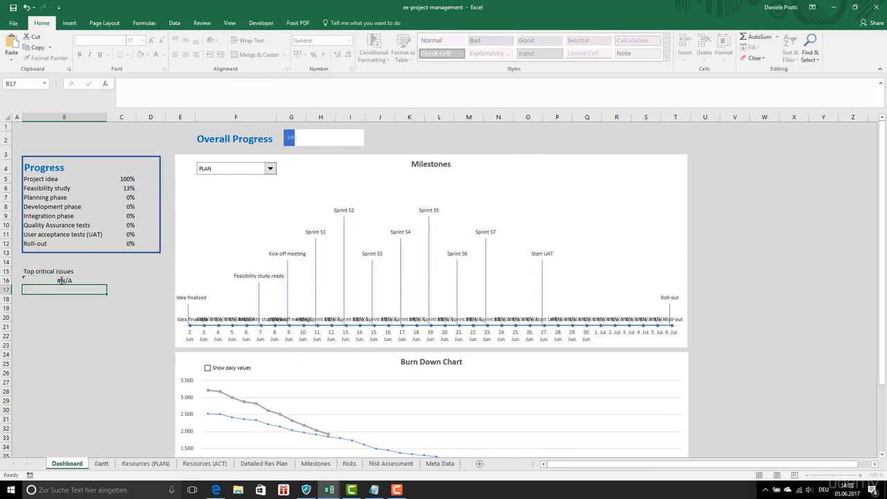
Copy SMALL(tblRisks[Rank];1) from O2 on the Risk Assessment sheet and replace the O3 reference in the Dashboard's B16 formula with it
{"action": "left_click", "coordinate": [380, 463]}
{"action": "left_click_drag", "start_coordinate": [192, 83], "coordinate": [126, 83]}
{"action": "key", "text": "ctrl+c"}
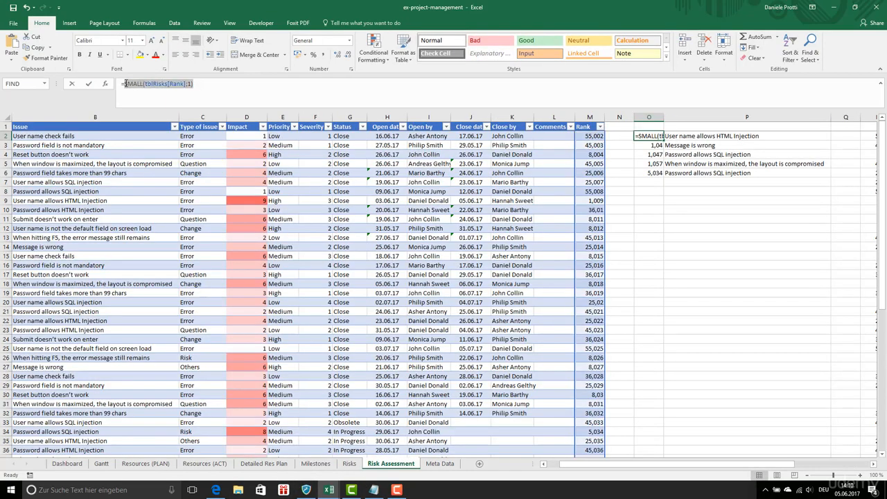
{"action": "left_click", "coordinate": [67, 463]}
{"action": "left_click", "coordinate": [65, 280]}
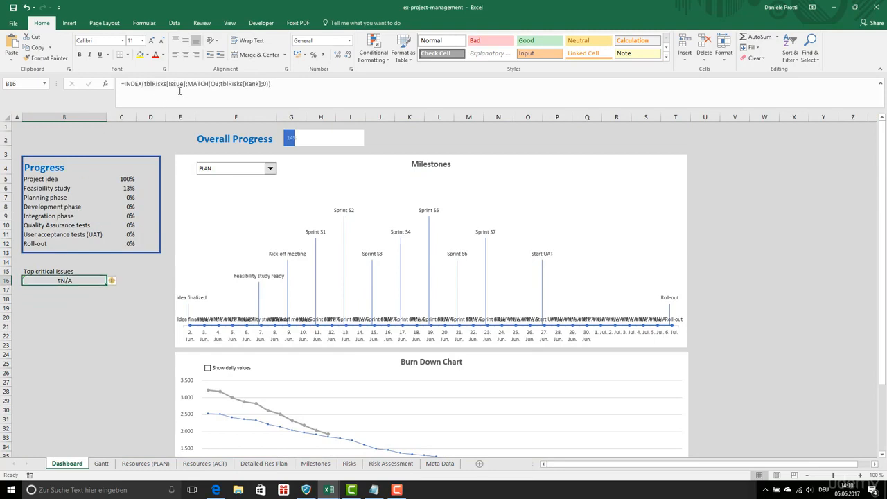
{"action": "left_click", "coordinate": [217, 83]}
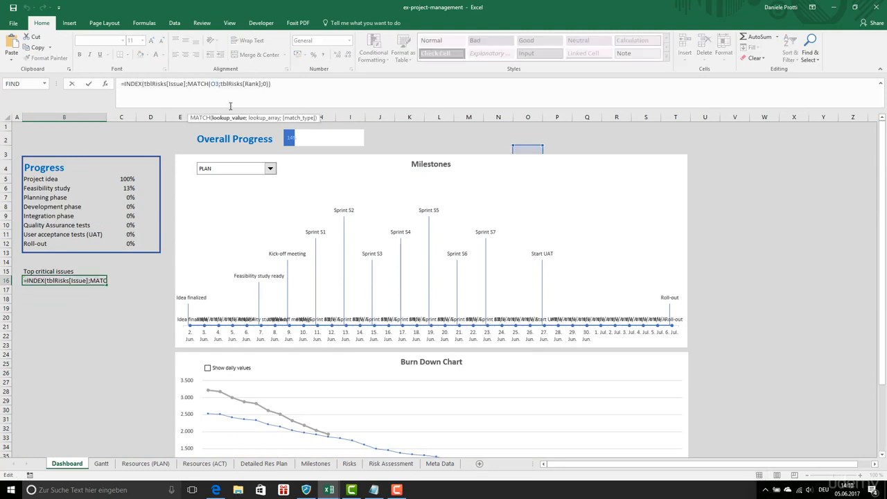
{"action": "key", "text": "BackSpace"}
{"action": "key", "text": "BackSpace"}
{"action": "key", "text": "ctrl+v"}
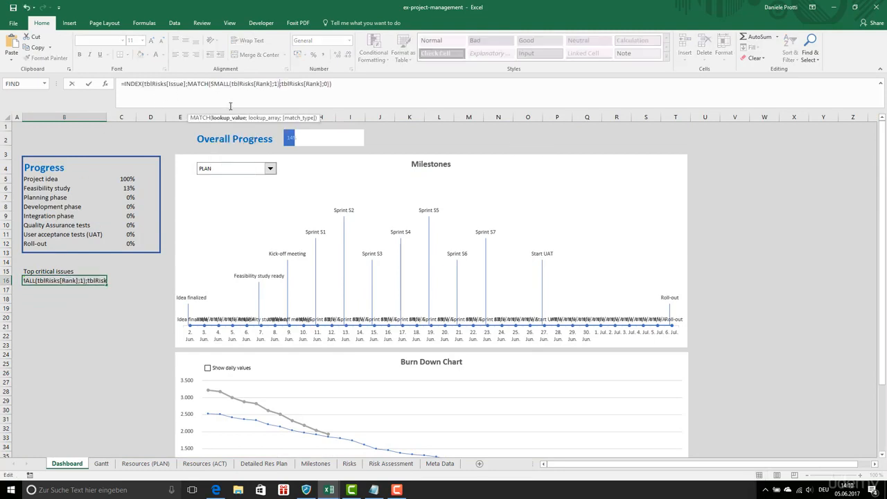
{"action": "key", "text": "Return"}
Fill the B16 formula down to B20 and change the SMALL position in B17 to 2
{"action": "left_click", "coordinate": [107, 284]}
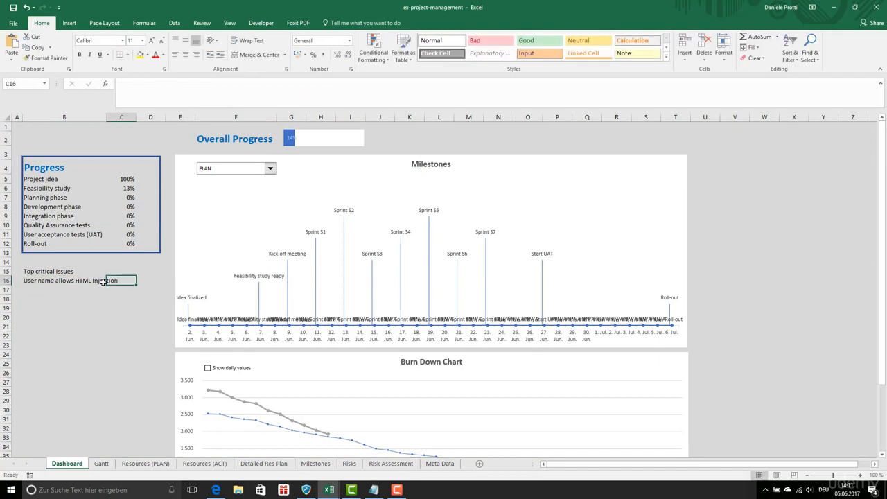
{"action": "left_click_drag", "start_coordinate": [106, 284], "coordinate": [108, 321]}
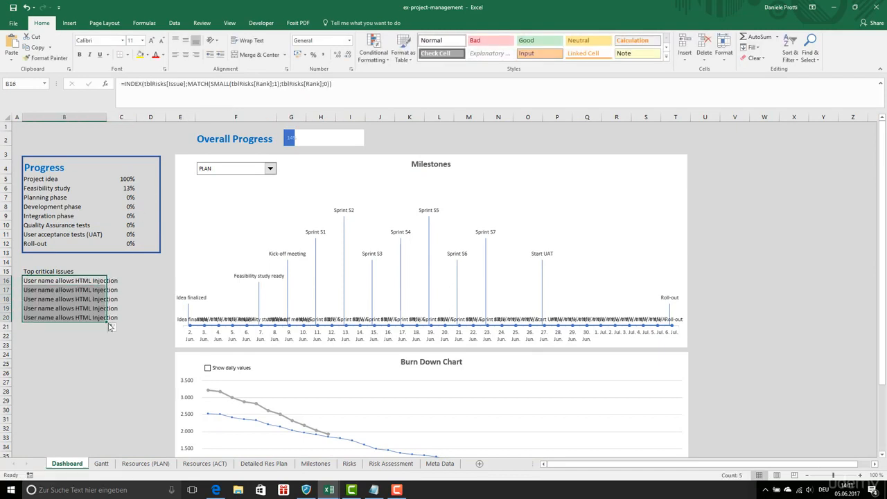
{"action": "left_click", "coordinate": [104, 278]}
{"action": "left_click", "coordinate": [276, 84]}
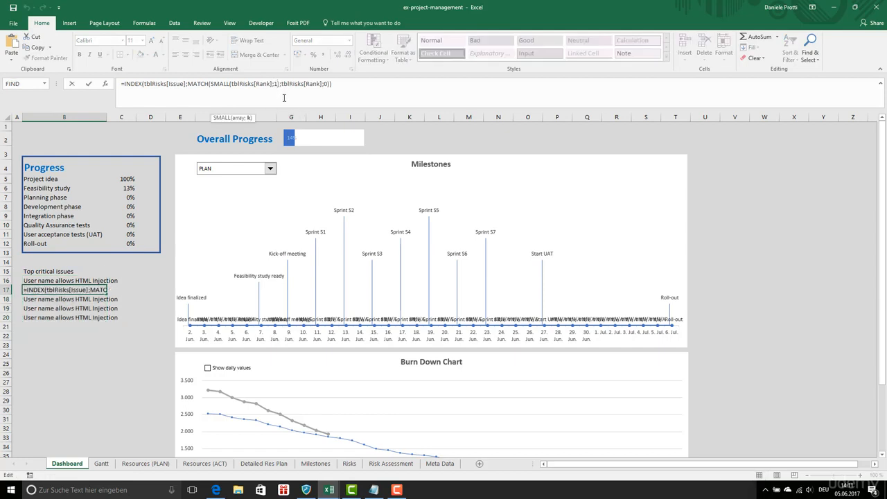
{"action": "key", "text": "BackSpace"}
{"action": "type", "text": "2"}
{"action": "key", "text": "Return"}
Change the SMALL position in the copied formulas to 3 in B18, 4 in B19 and 5 in B20
{"action": "left_click", "coordinate": [281, 91]}
{"action": "key", "text": "BackSpace"}
{"action": "type", "text": "3"}
{"action": "key", "text": "Return"}
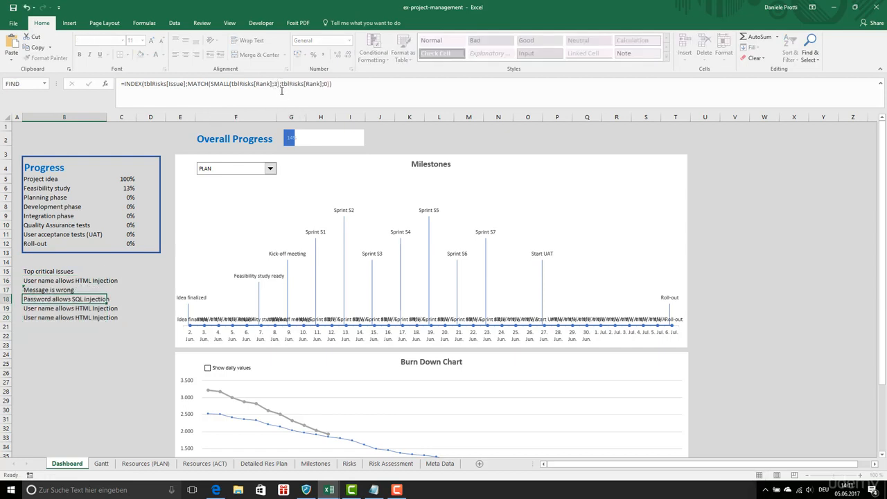
{"action": "left_click", "coordinate": [281, 86]}
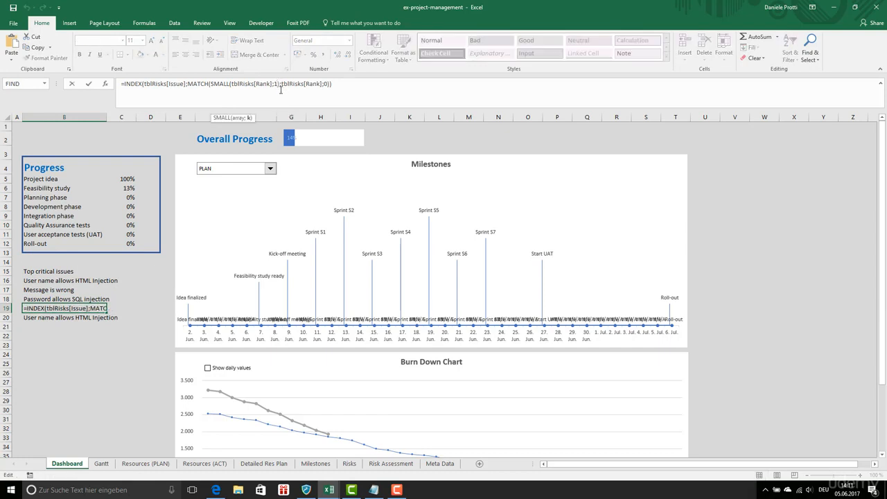
{"action": "key", "text": "BackSpace"}
{"action": "type", "text": "4"}
{"action": "key", "text": "Return"}
{"action": "left_click", "coordinate": [280, 86]}
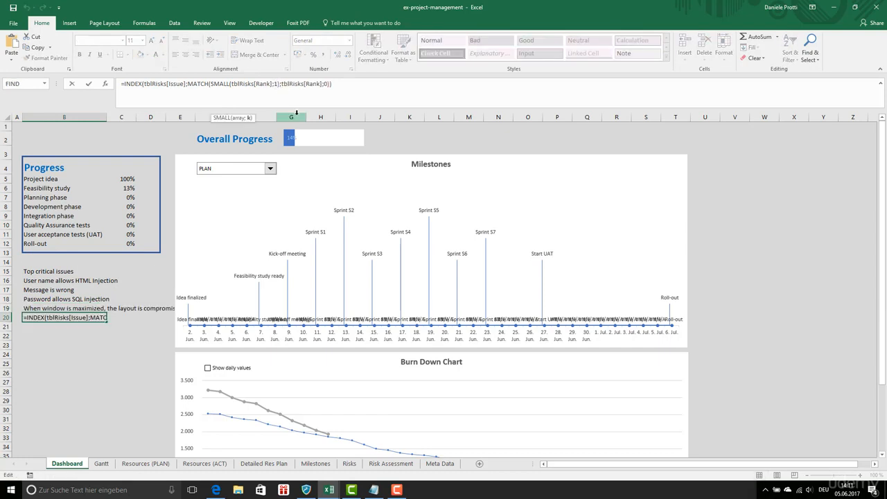
{"action": "key", "text": "BackSpace"}
{"action": "type", "text": "5"}
{"action": "key", "text": "Return"}
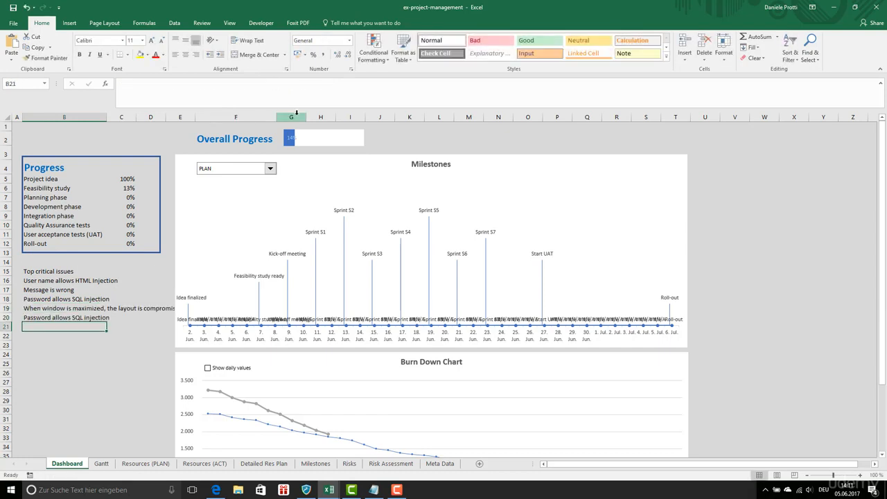
Fit column B to its longest entry and frame the Top critical issues list with a copy of the blue Progress rectangle
{"action": "double_click", "coordinate": [106, 116]}
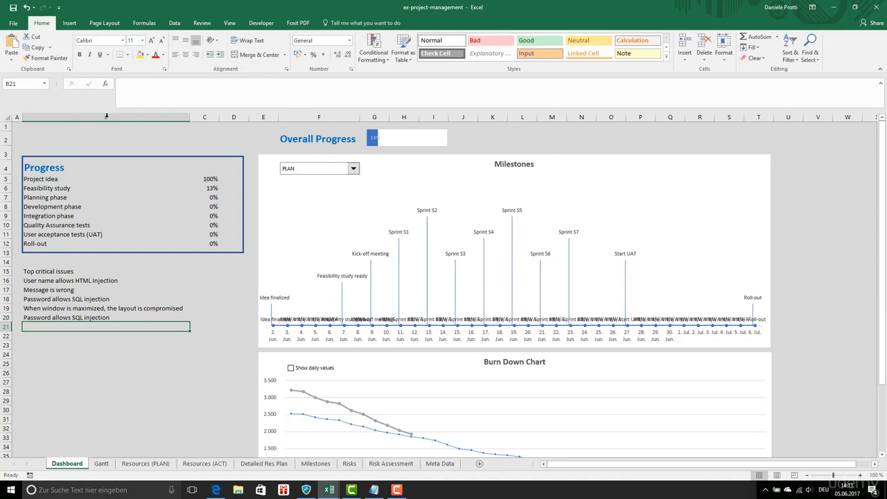
{"action": "left_click_drag", "start_coordinate": [111, 253], "coordinate": [111, 354]}
{"action": "left_click", "coordinate": [68, 351]}
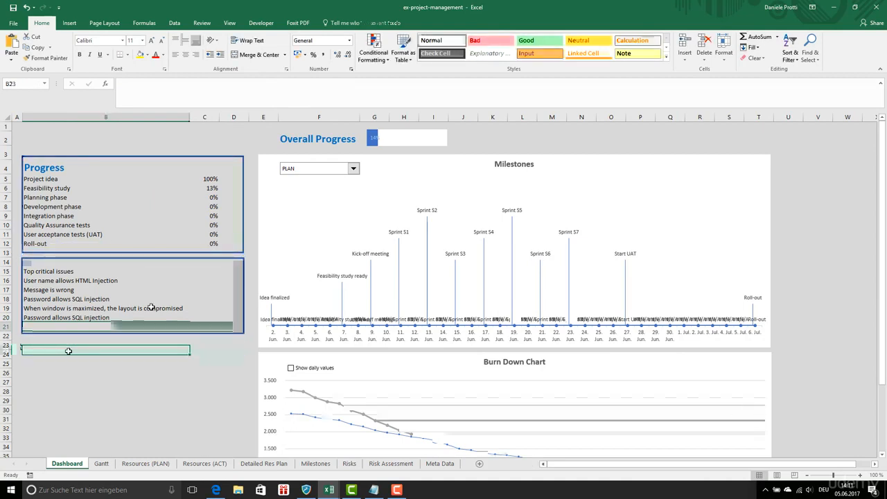
{"action": "left_click", "coordinate": [131, 261]}
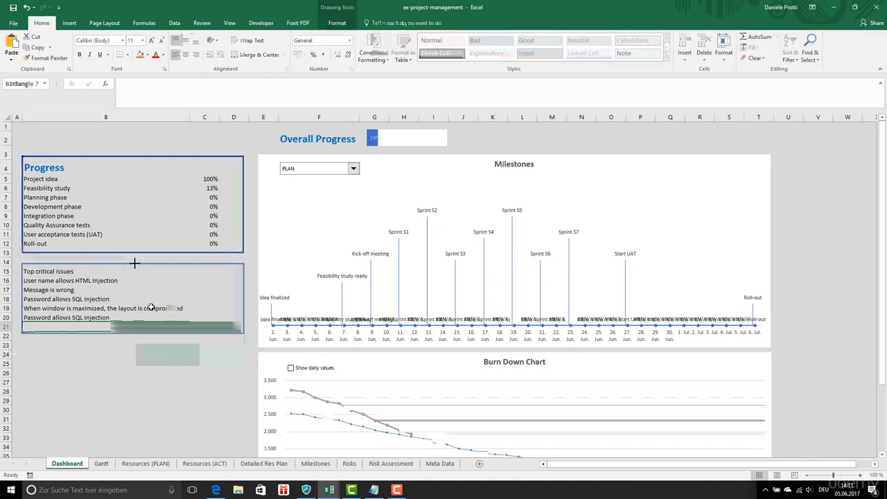
{"action": "left_click", "coordinate": [122, 295]}
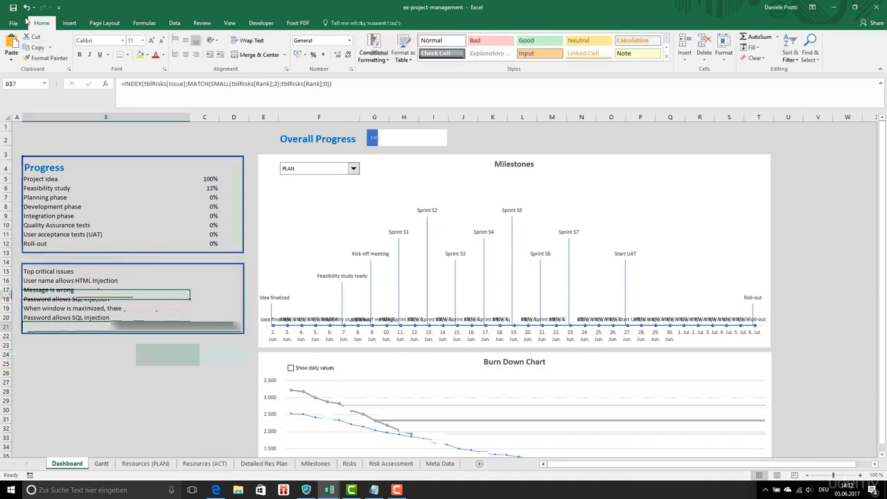